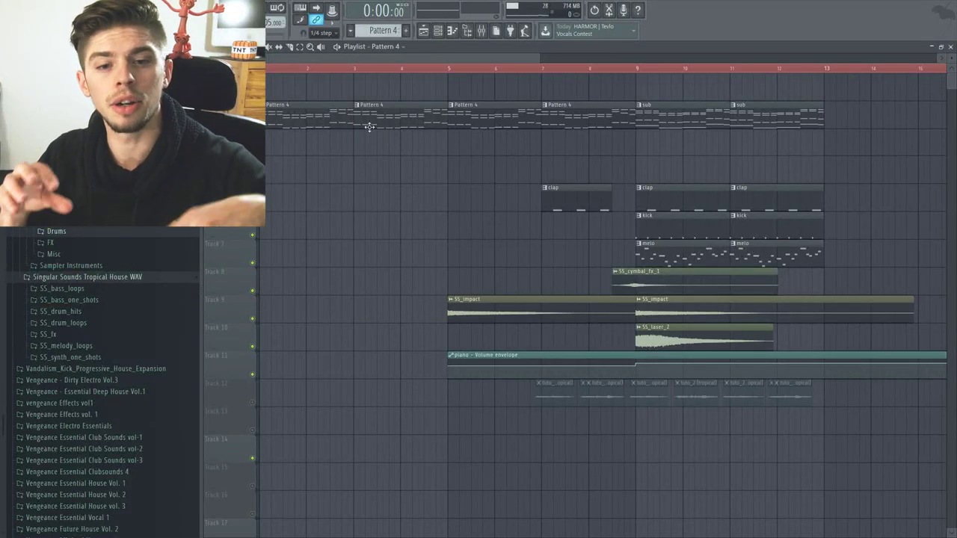
Close Pattern 5's piano roll and play back the arrangement with its longer intro before the drop
double_click(368, 127)
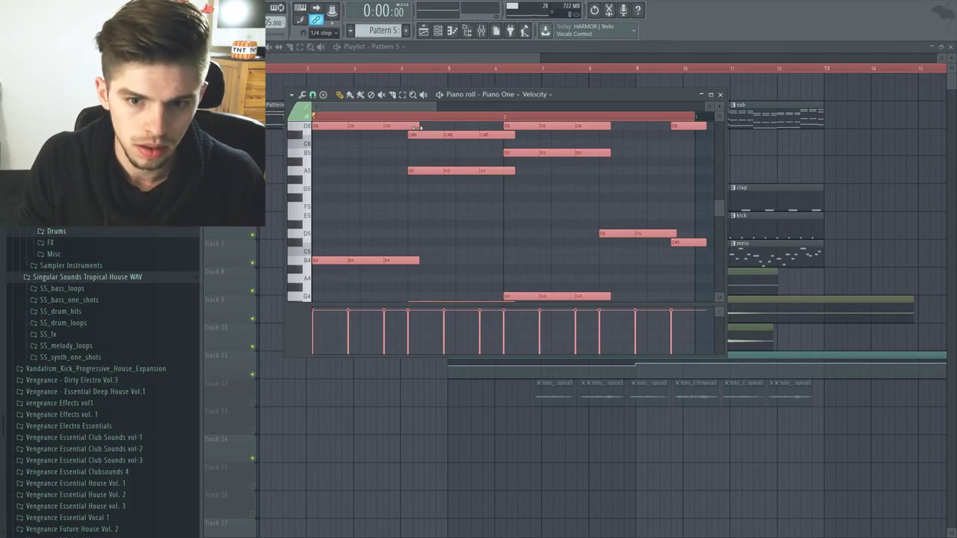
key("Escape")
key("space")
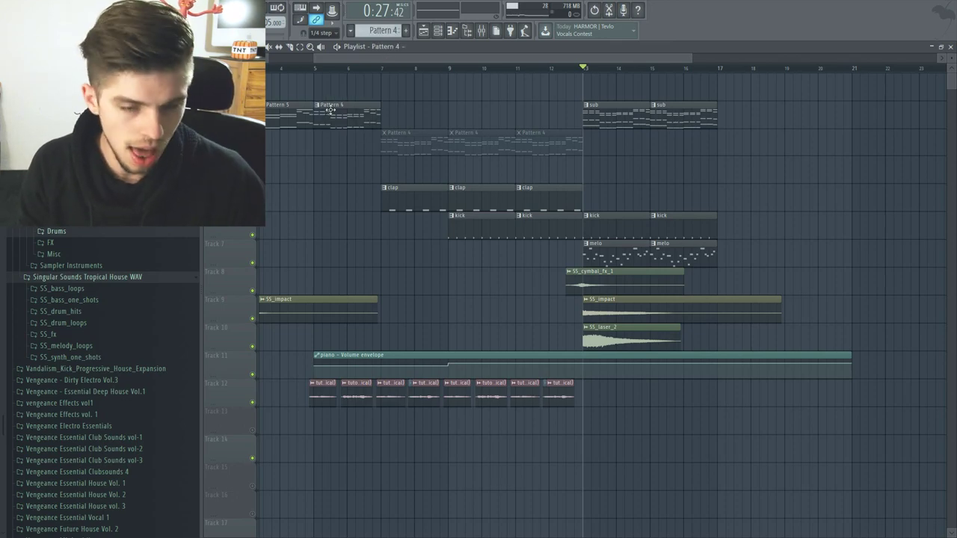
Review Pattern 4's channels and notes, play the song, and pick the clap pattern to paint
double_click(329, 111)
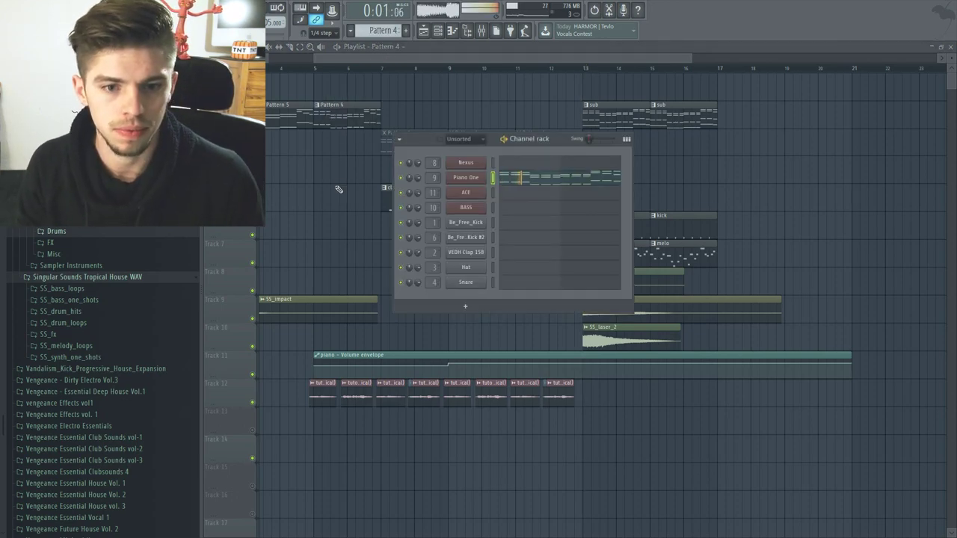
left_click(381, 157)
double_click(361, 122)
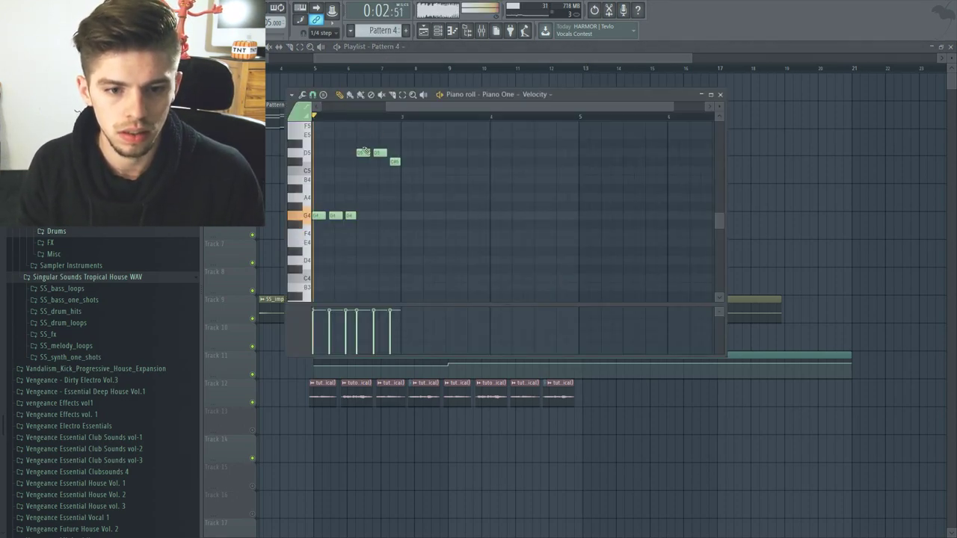
left_click(277, 177)
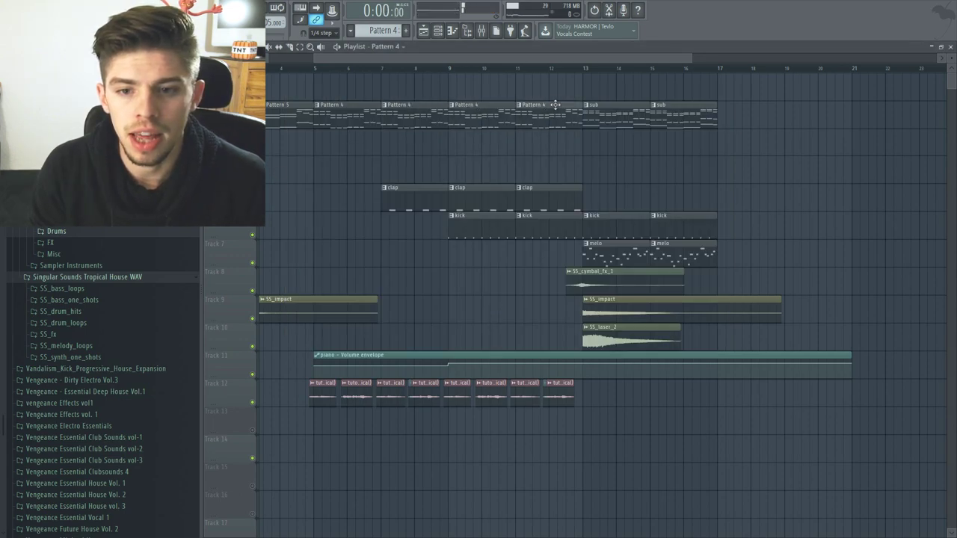
key("space")
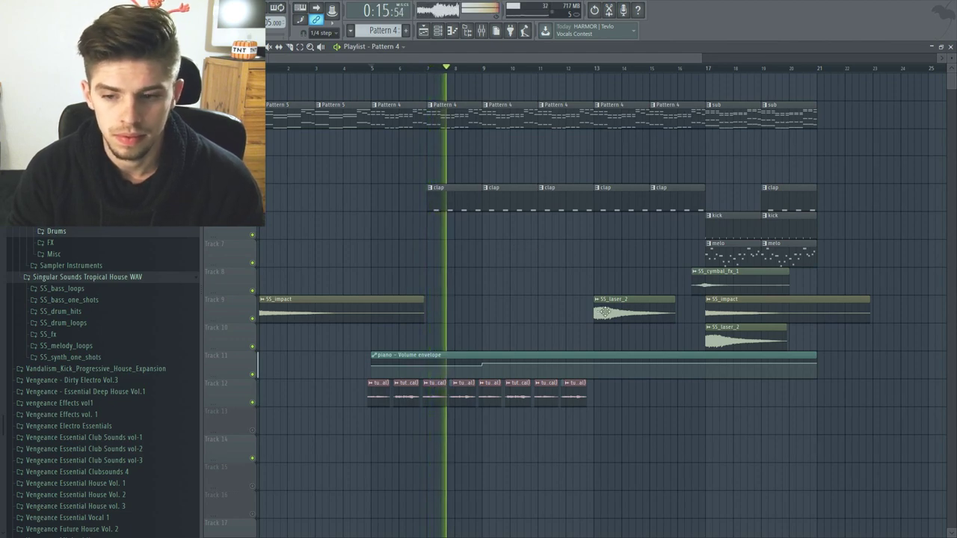
left_click(776, 199)
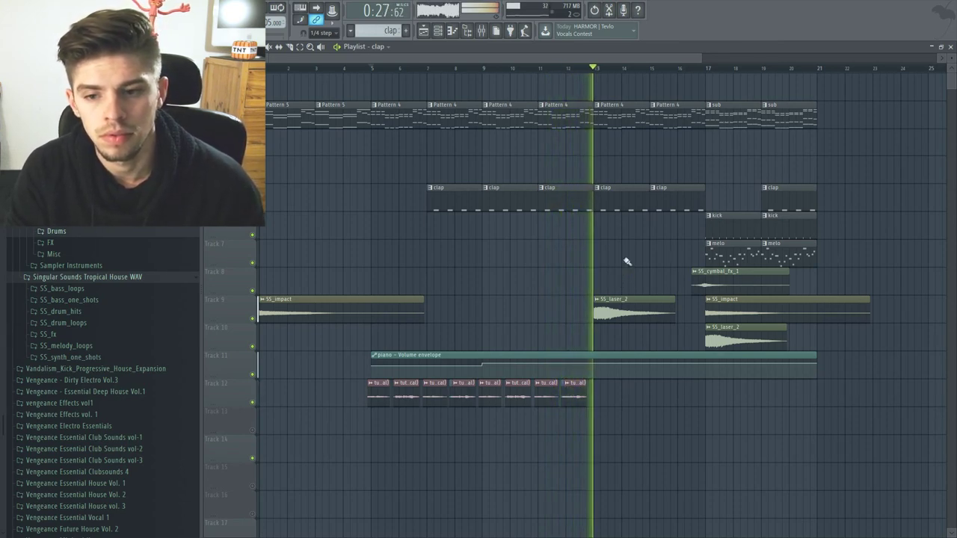
Paint two melo clips on Track 7 from bar 13 to bar 17
left_click(714, 254)
mouse_move(670, 258)
left_mouse_down()
mouse_move(592, 256)
mouse_move(622, 251)
left_mouse_up()
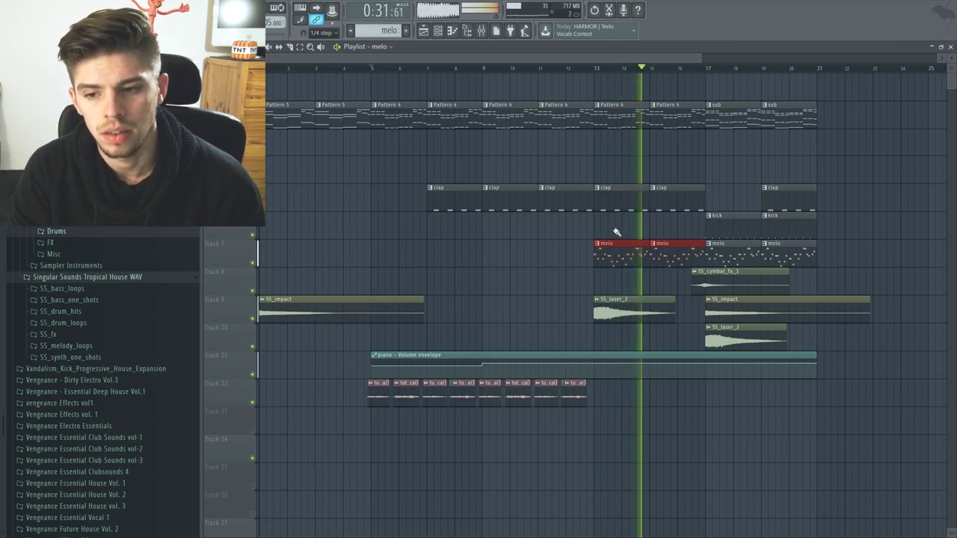
left_click(673, 232)
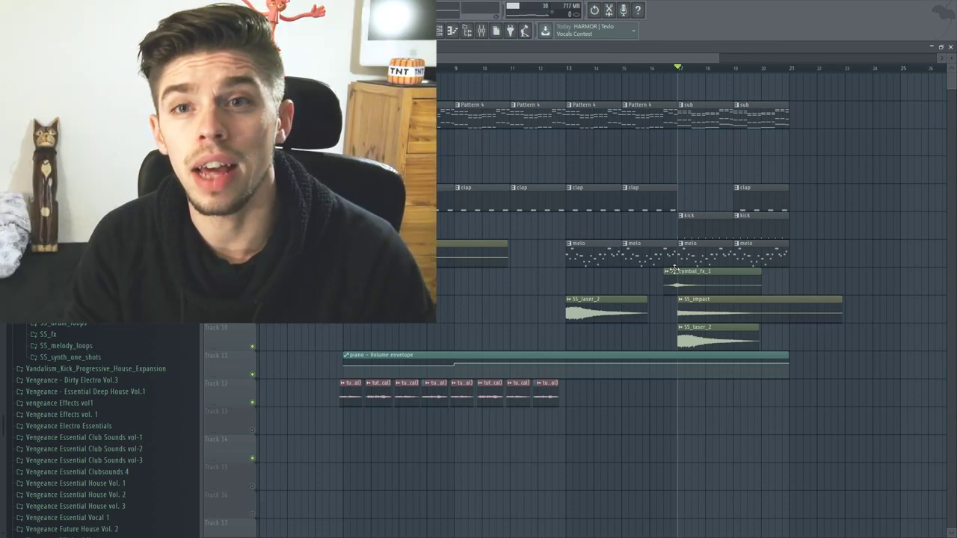
Duplicate the drop clips with Ctrl+B so the drop runs to bar 25
key("ctrl+b")
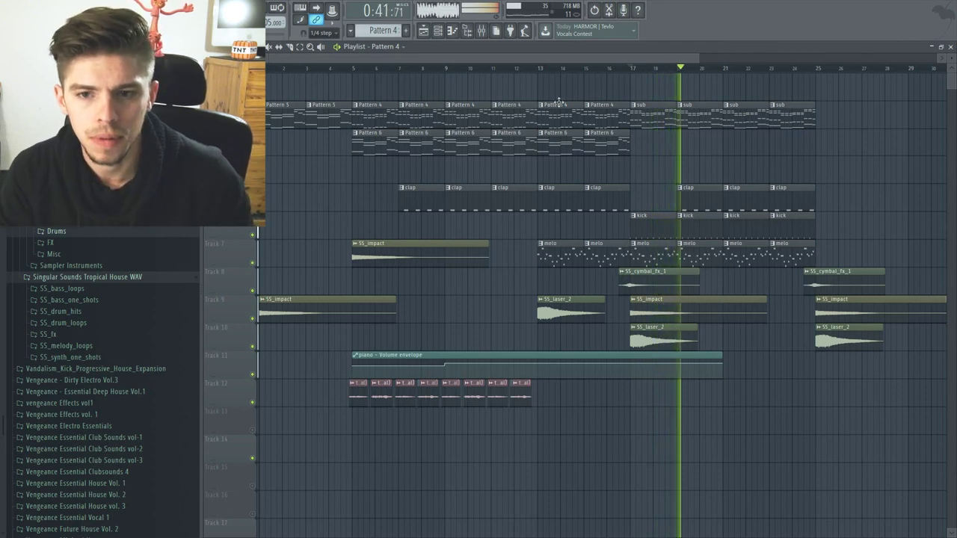
Copy the intro and drop clips and move the copy to start at bar 25
left_click_drag(603, 59, 682, 55)
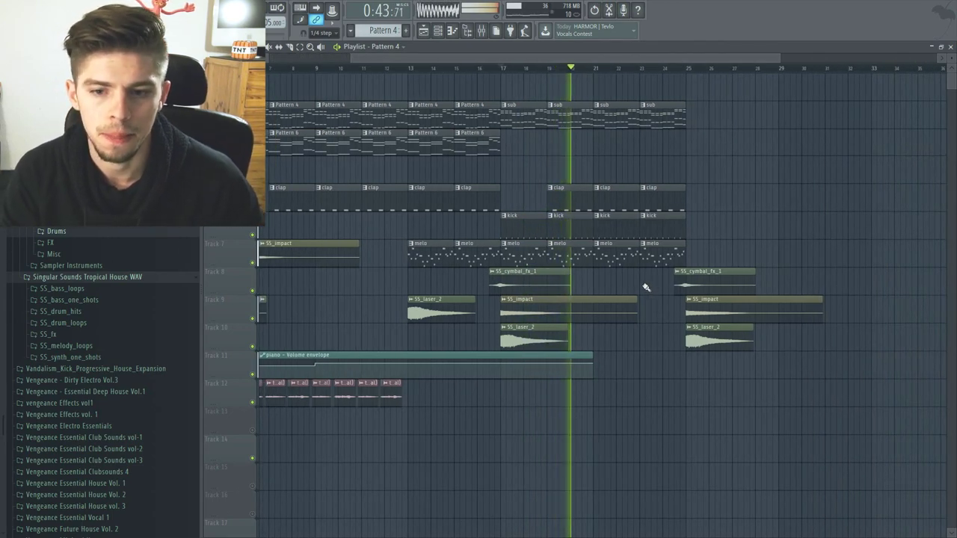
scroll(646, 287, "down", 2)
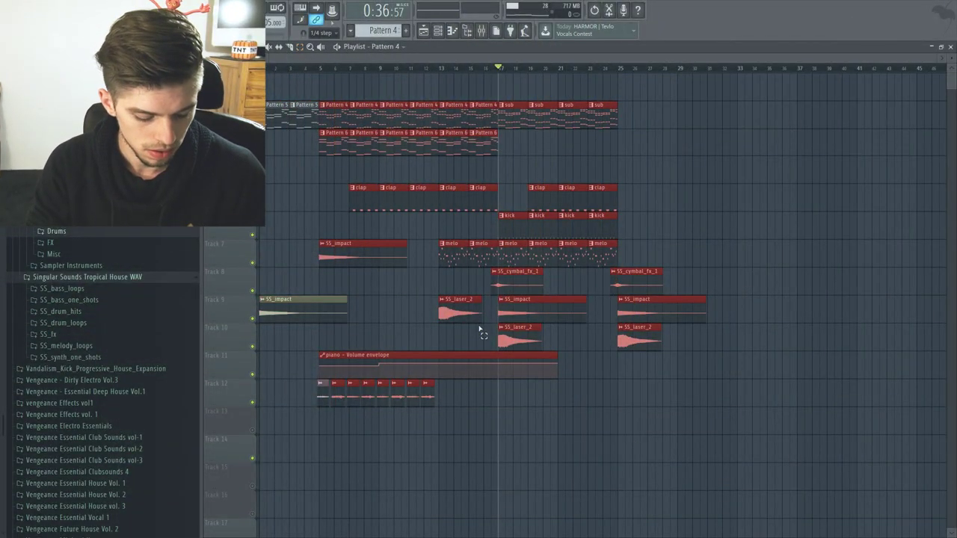
key("ctrl+v")
left_click_drag(276, 162, 632, 140)
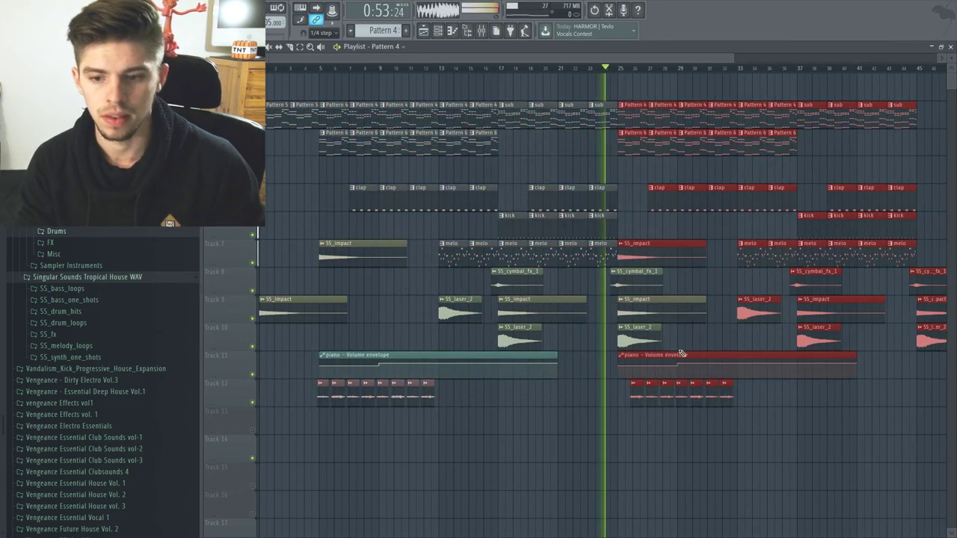
left_click(770, 421)
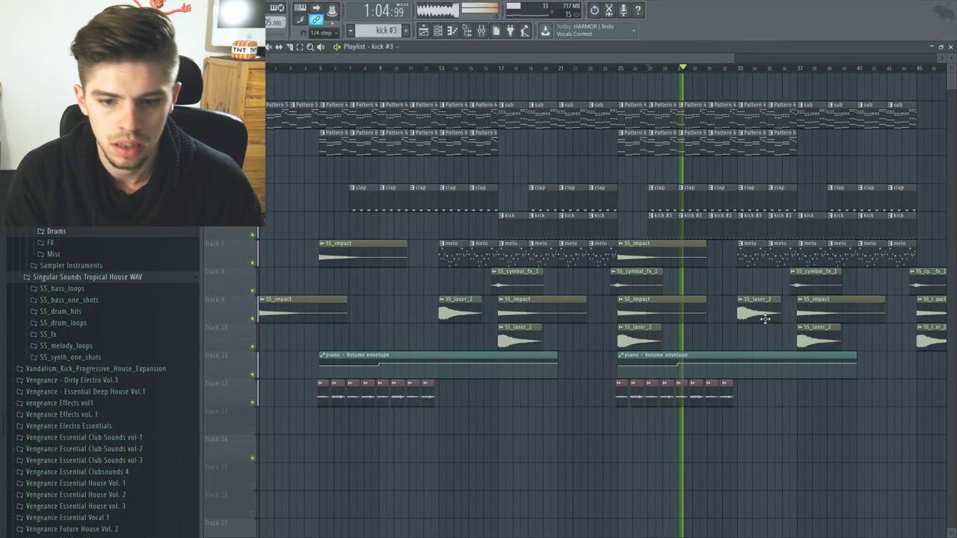
left_click_drag(430, 57, 513, 57)
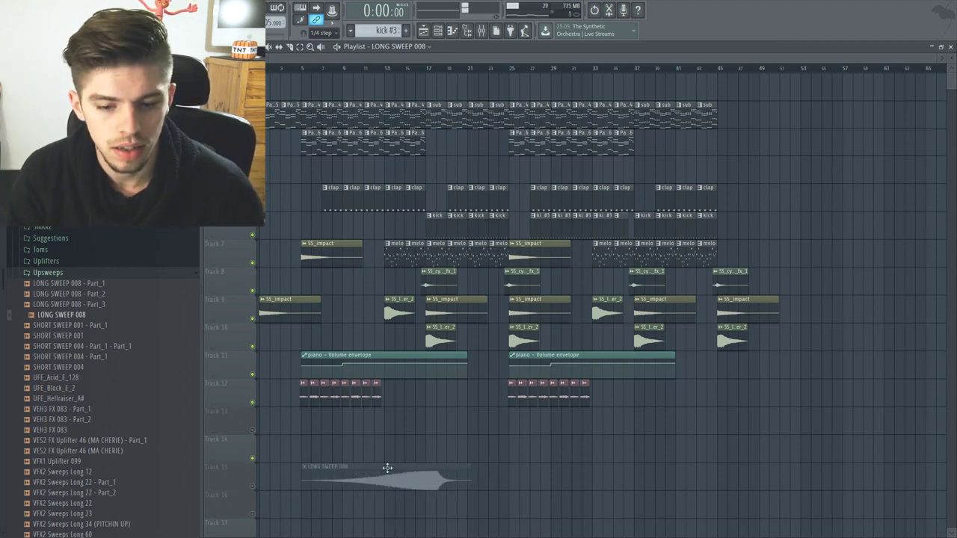
Drop the LONG SWEEP 008 riser onto Track 14 and check its sample settings
left_click_drag(388, 468, 389, 441)
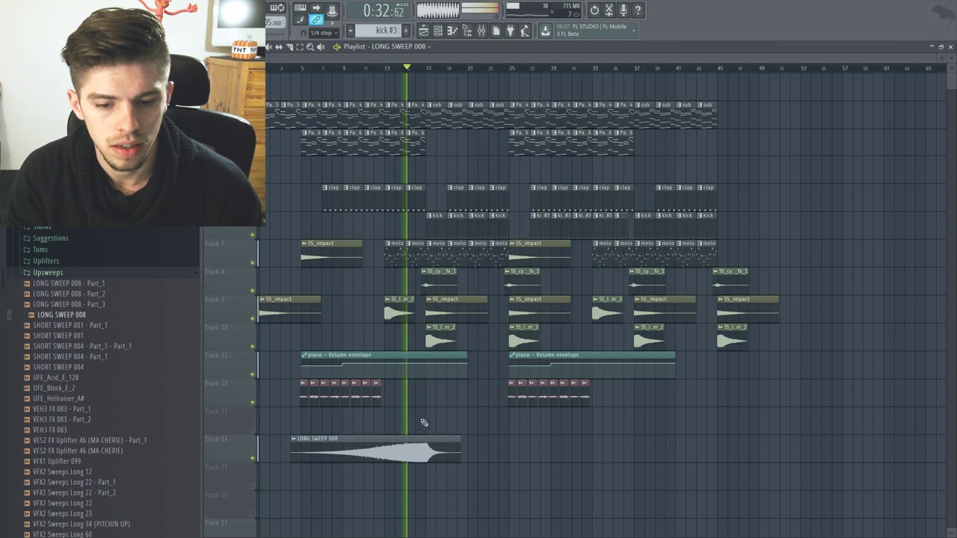
double_click(419, 448)
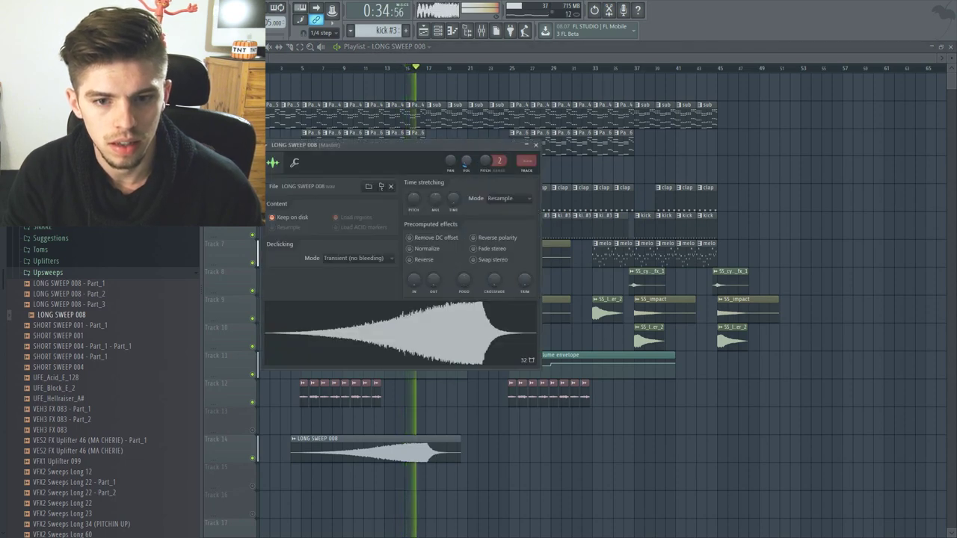
key("Escape")
Select the LONG SWEEP 008 clip on Track 14
scroll(434, 396, "up", 4)
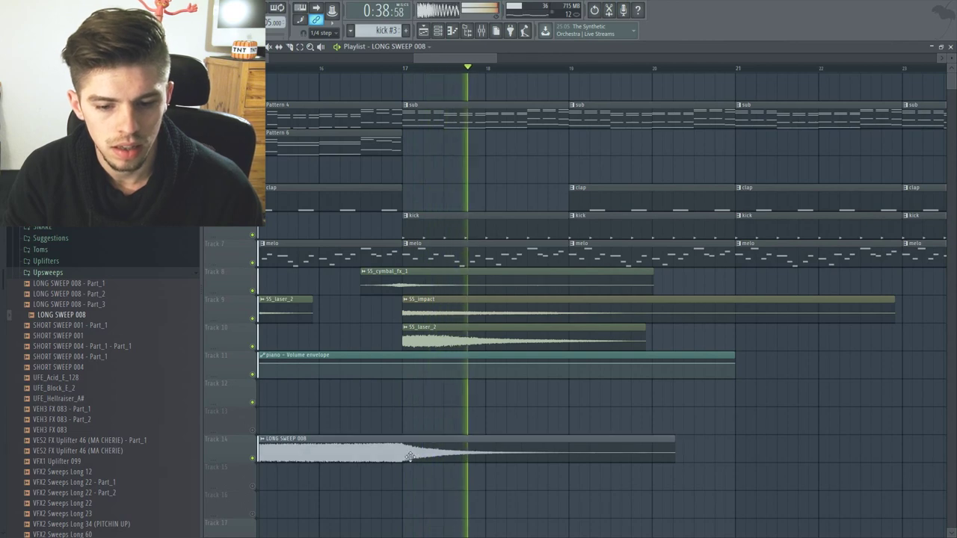
scroll(421, 457, "down", 5)
left_click(432, 454)
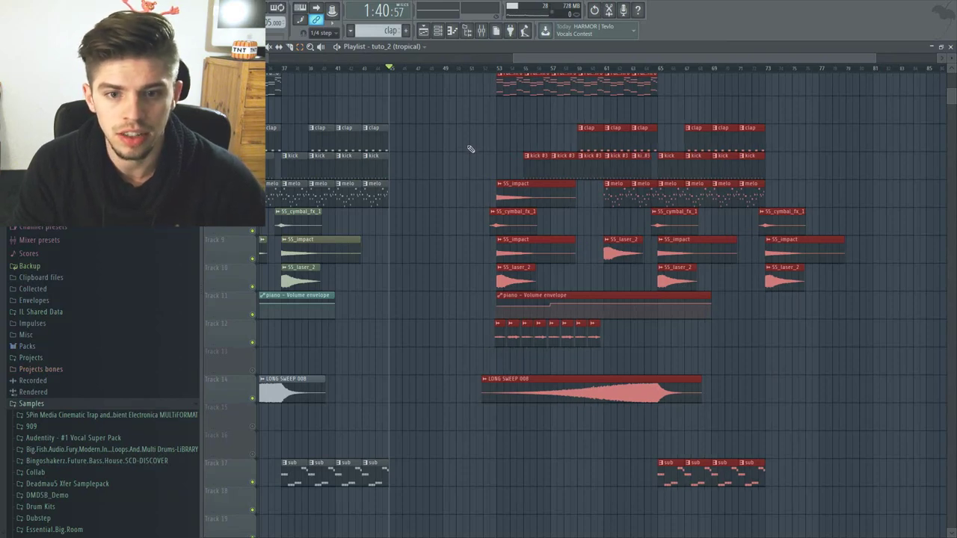
Make the bar 45 clip unique as Pattern 7 and open its notes in the piano roll
scroll(401, 167, "up", 2)
scroll(401, 167, "up", 4, "ctrl")
left_click(695, 163)
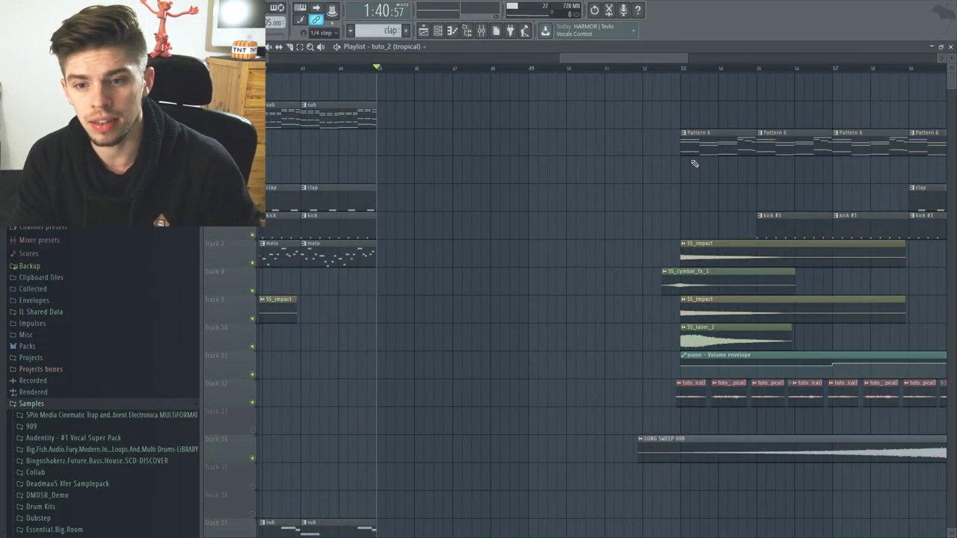
left_click(378, 134)
left_click(404, 198)
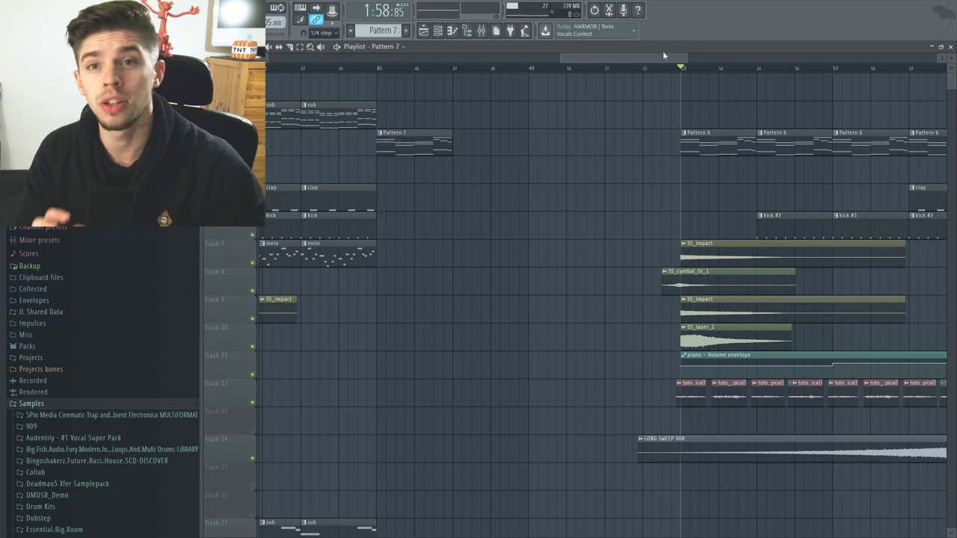
double_click(440, 149)
Lower the first chord's B3 note to G3 and audition the new breakdown chords
left_click_drag(339, 305, 334, 345)
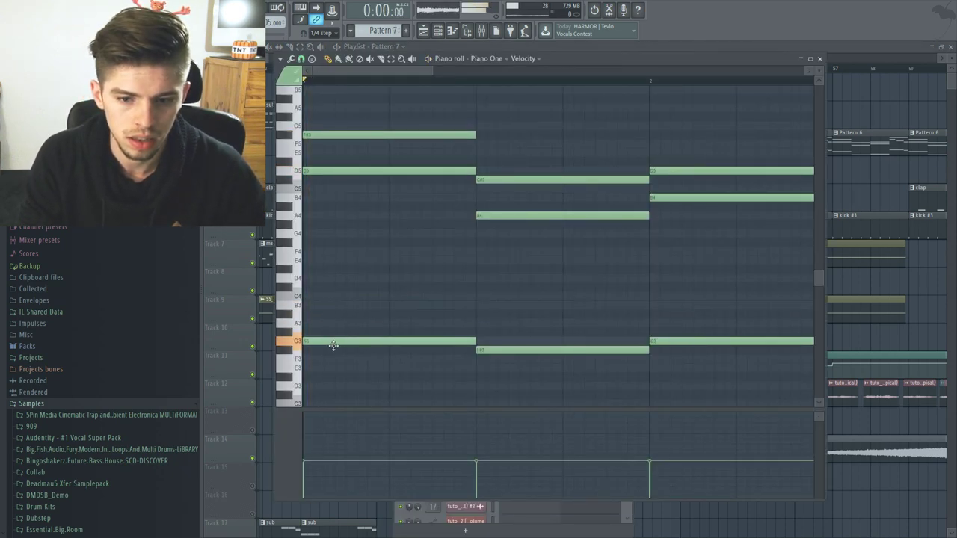
key("space")
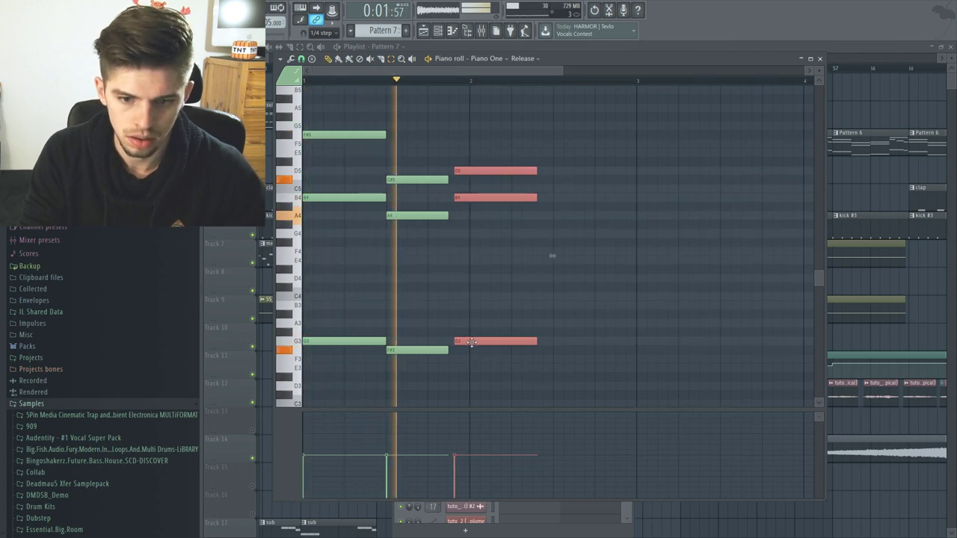
key("ctrl+d")
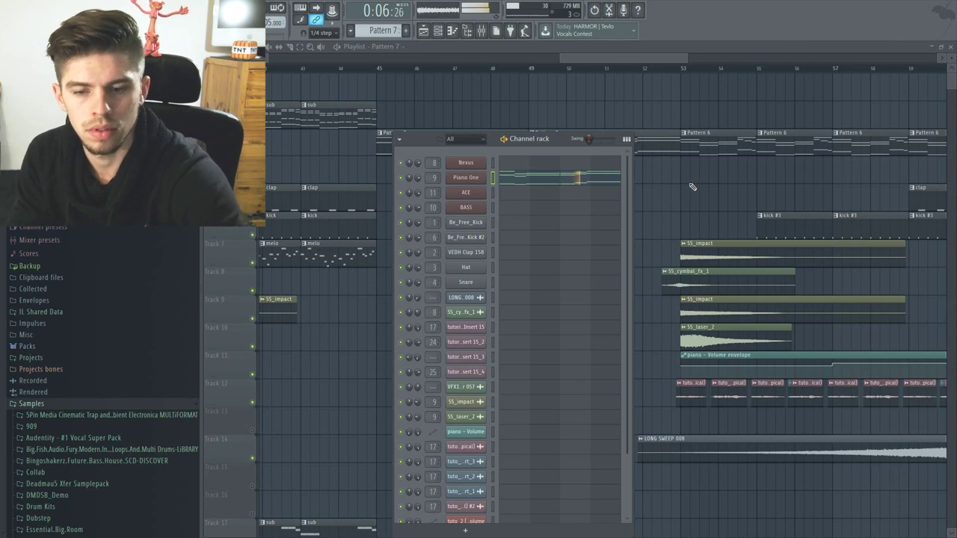
key("F6")
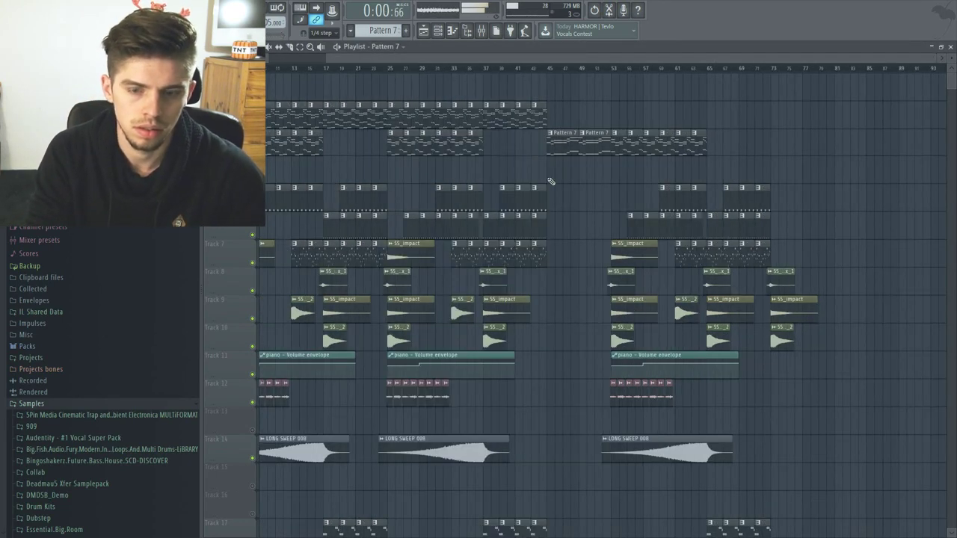
Adjust Pattern 7's last three notes, then extend the clip across bars 45–53
scroll(551, 181, "up", 5)
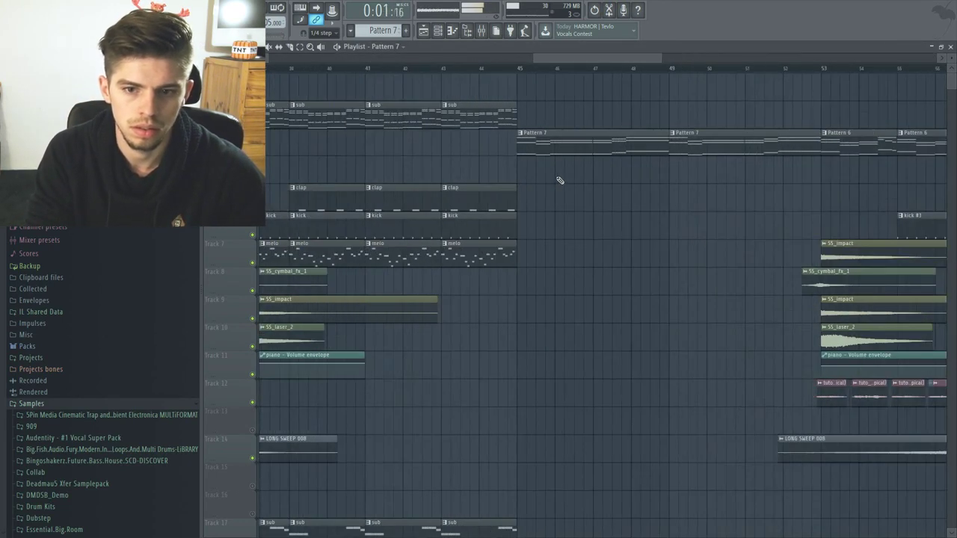
key("F6")
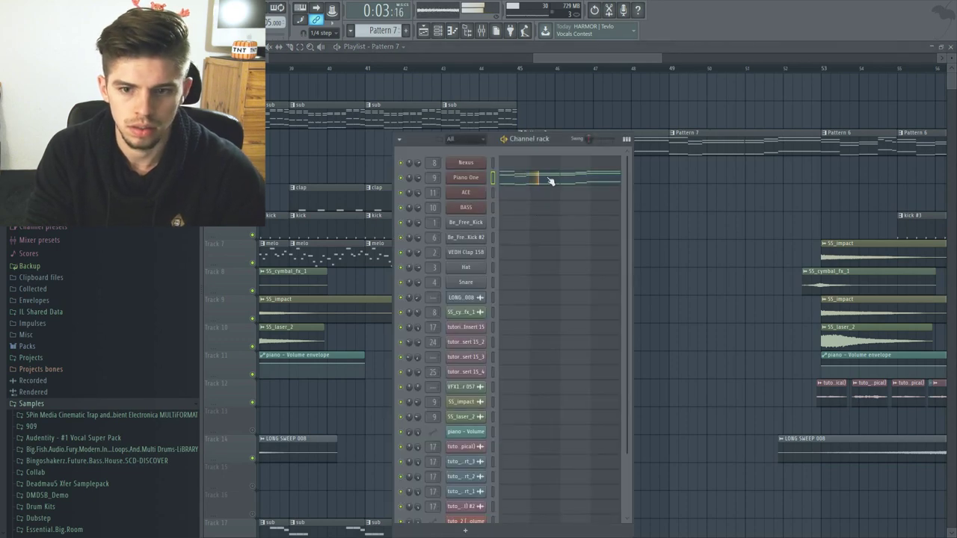
left_click(549, 181)
left_click_drag(654, 106, 680, 317)
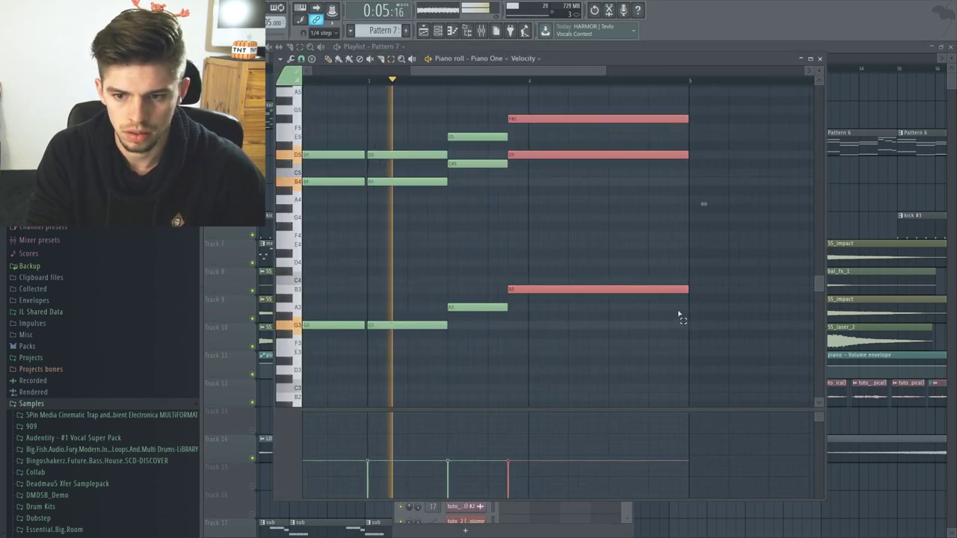
scroll(680, 318, "up", 2)
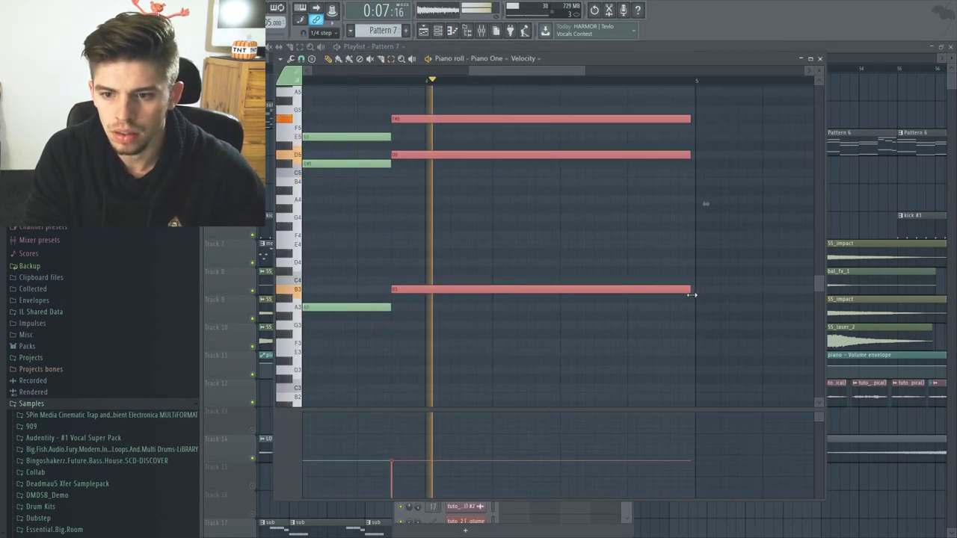
key("F5")
left_click(672, 133)
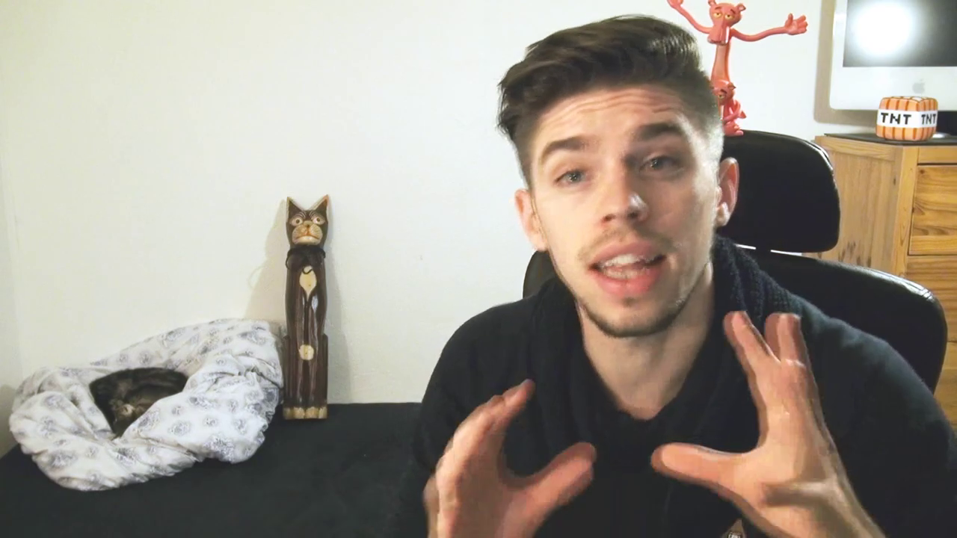